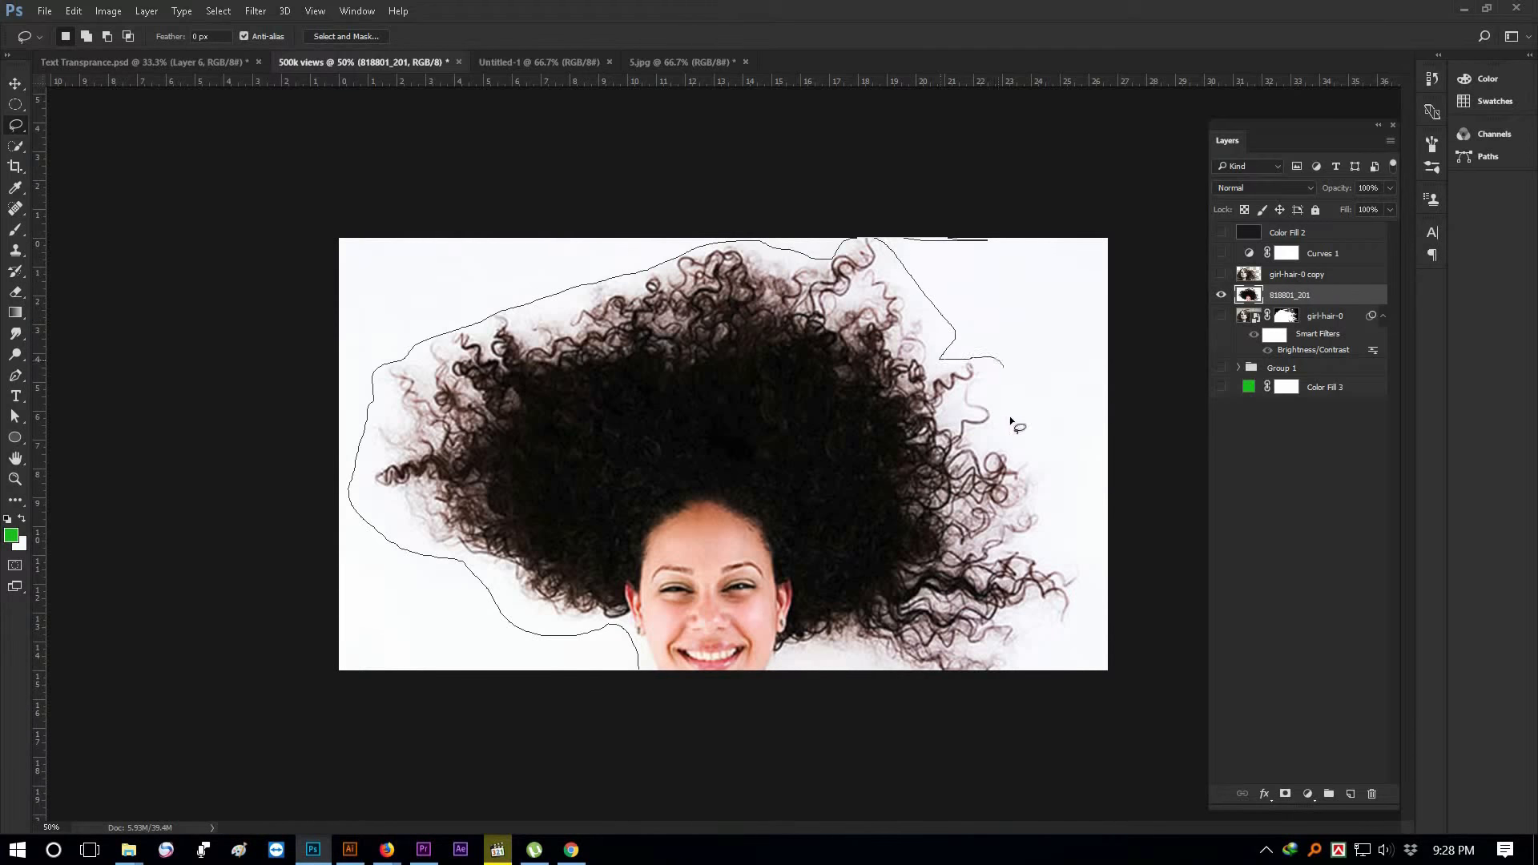
# Finish the freehand lasso outline around the curly hair's remaining edge and under the face, closing the selection
pyautogui.moveTo(1006, 439)
pyautogui.mouseDown()
pyautogui.moveTo(1062, 473)
pyautogui.moveTo(1065, 523)
pyautogui.moveTo(1024, 543)
pyautogui.moveTo(1074, 555)
pyautogui.mouseUp()
pyautogui.moveTo(1091, 615)
pyautogui.mouseDown()
pyautogui.moveTo(1023, 609)
pyautogui.moveTo(1026, 663)
pyautogui.moveTo(1010, 678)
pyautogui.moveTo(851, 660)
pyautogui.mouseUp()
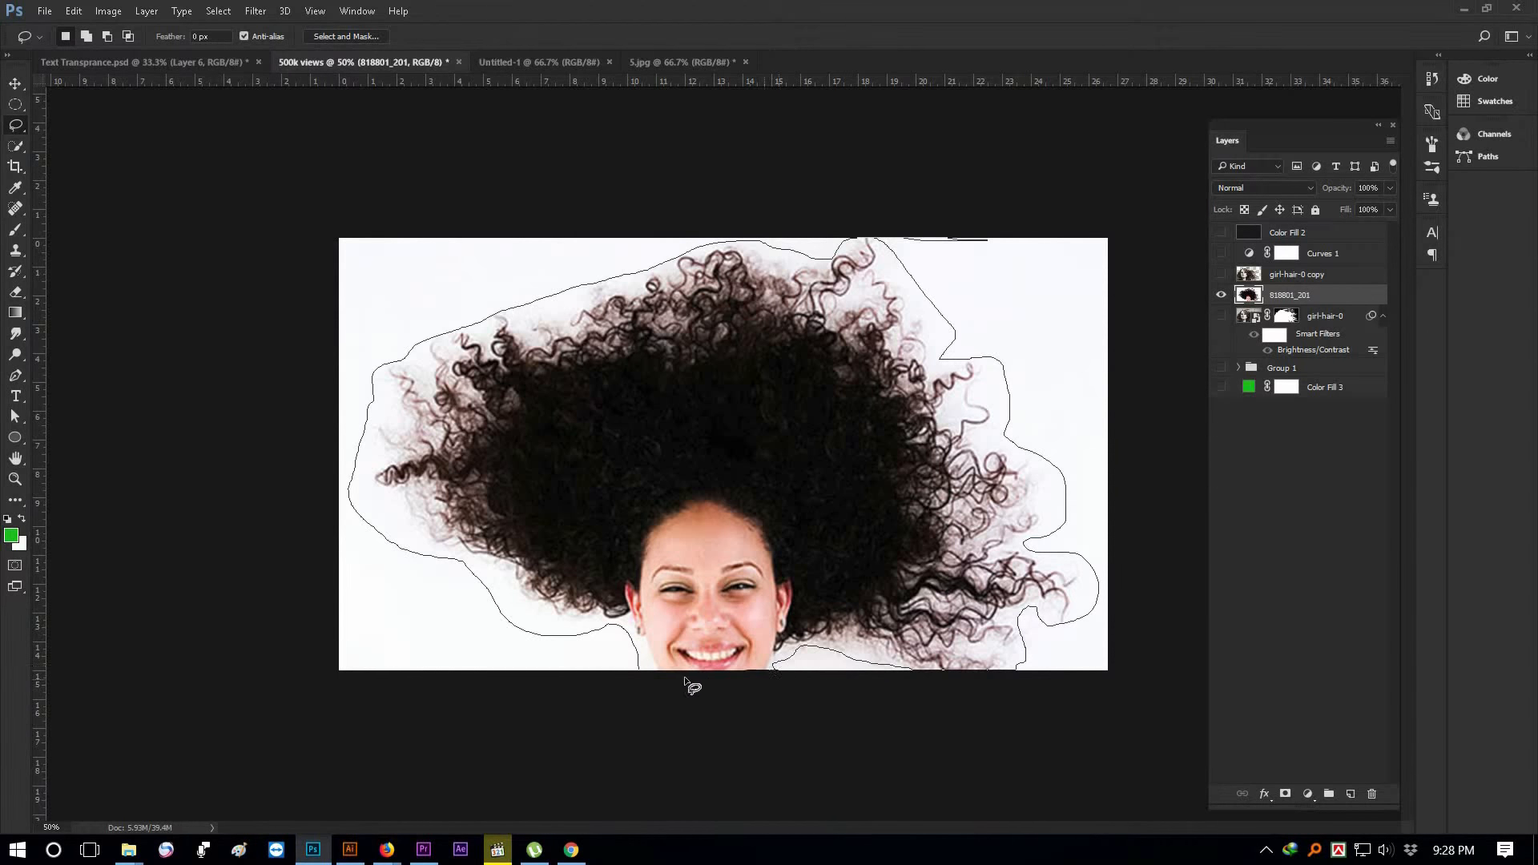
pyautogui.moveTo(632, 679); pyautogui.dragTo(634, 674)
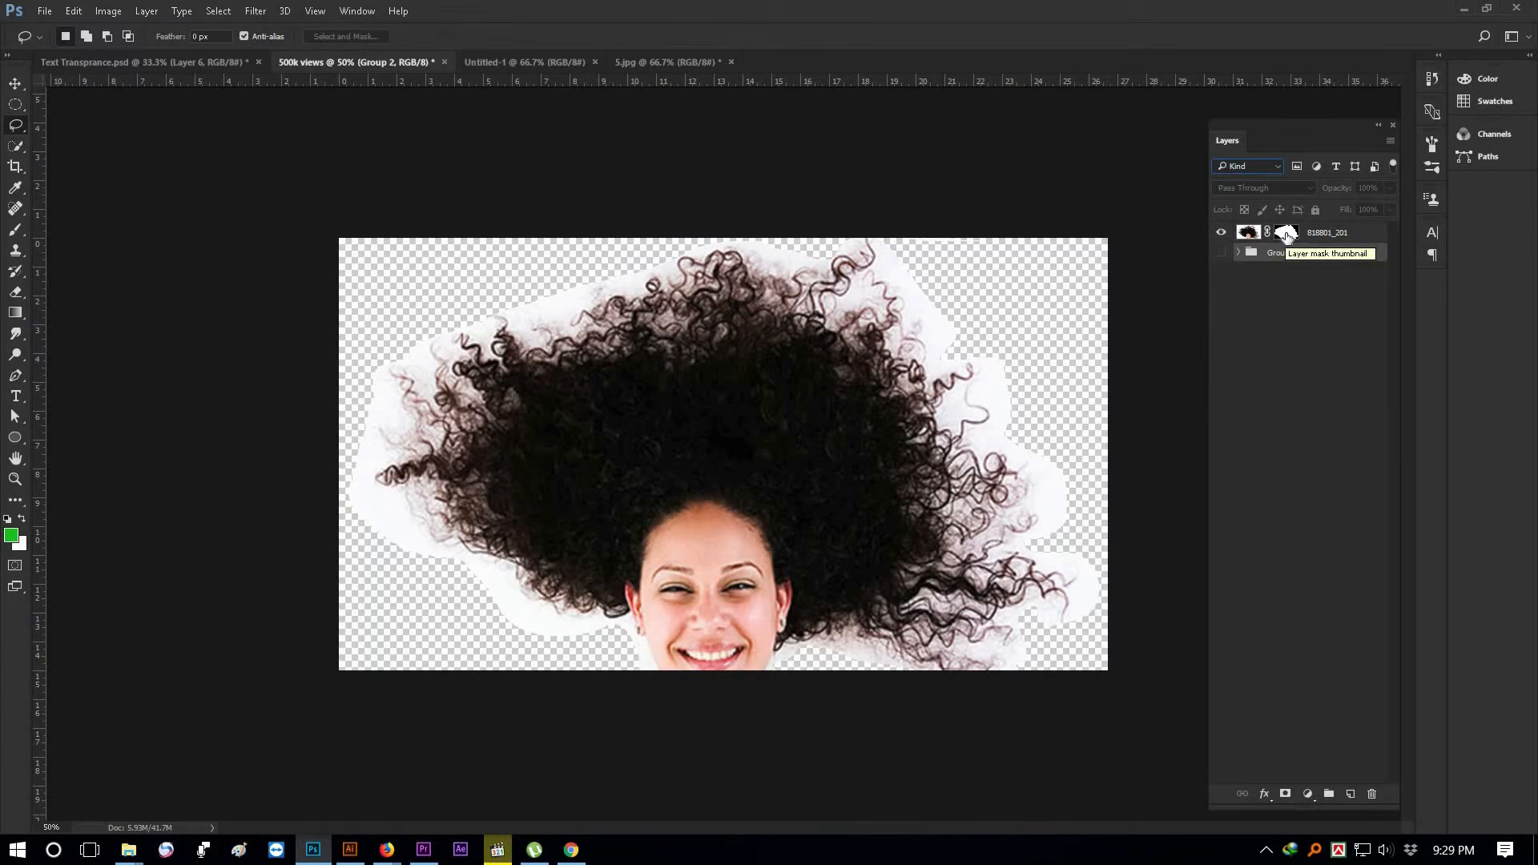
# Open the 818801_201 layer mask in Select and Mask and preview it with the On Black view
pyautogui.click(1287, 234)
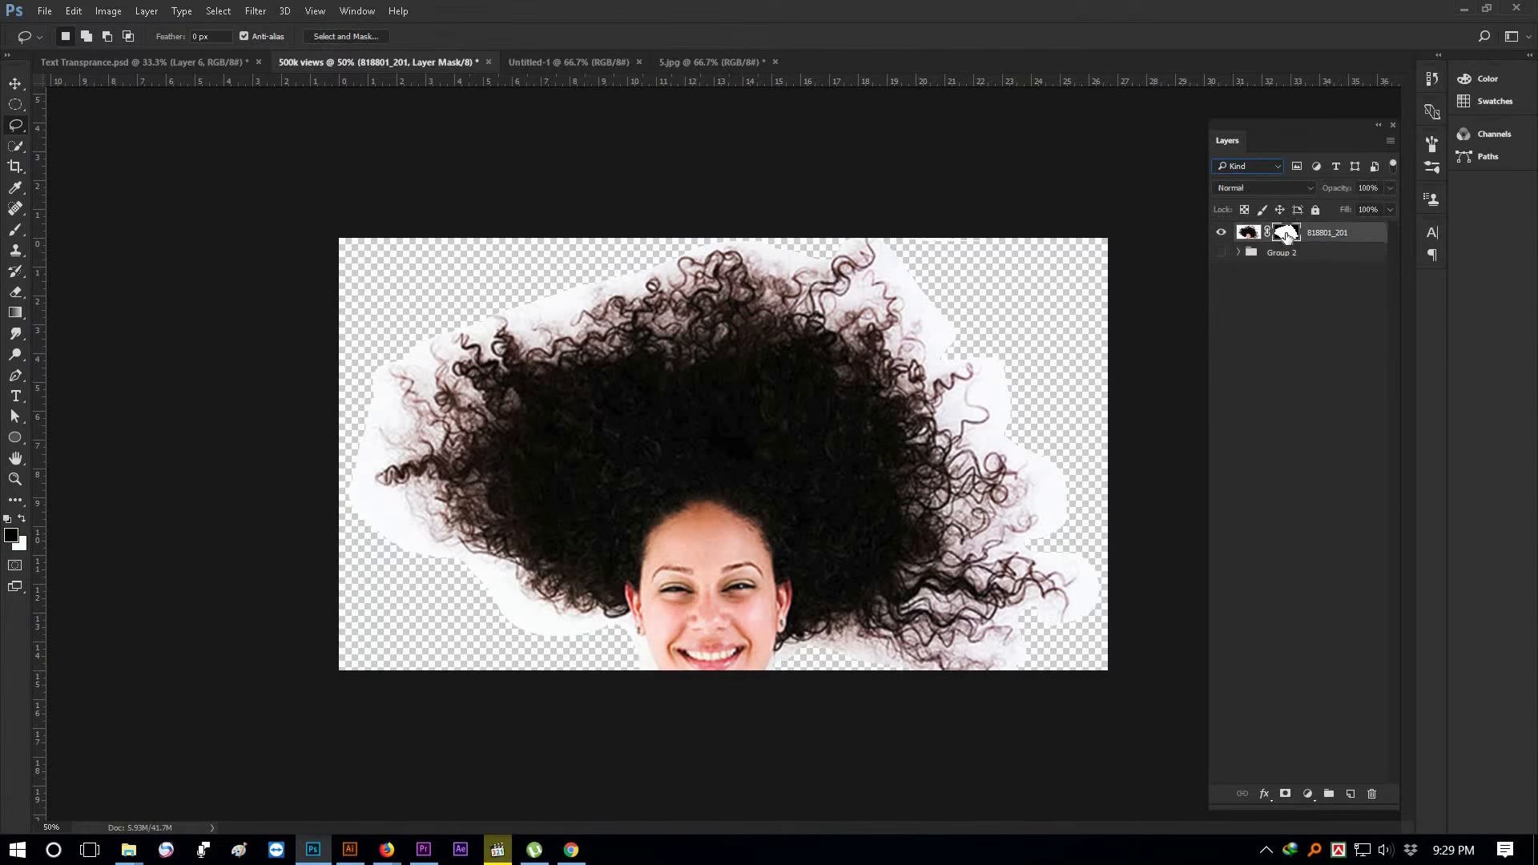
pyautogui.click(351, 36)
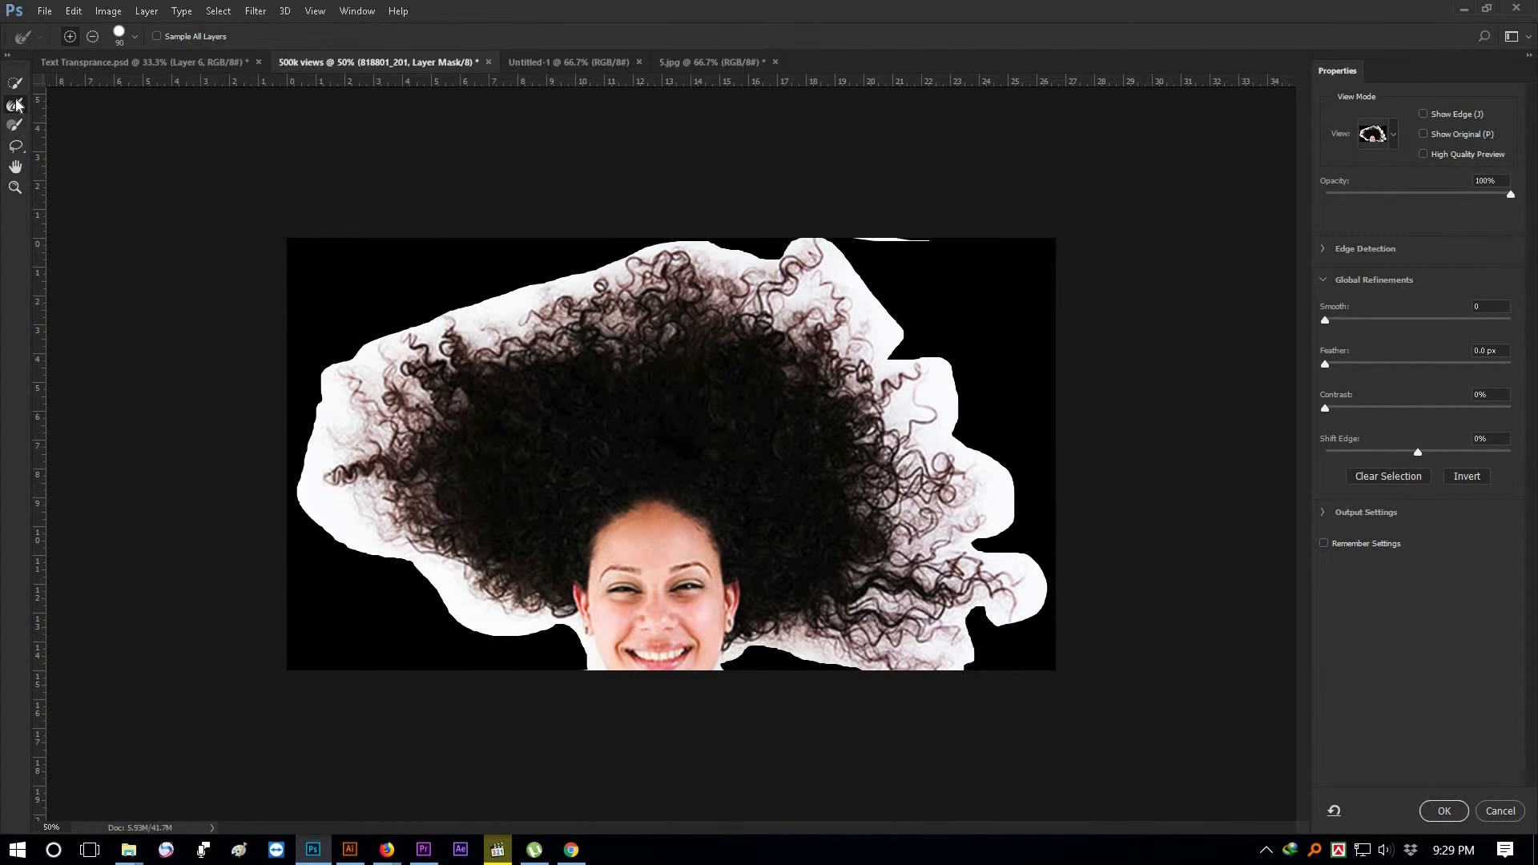
pyautogui.click(1393, 137)
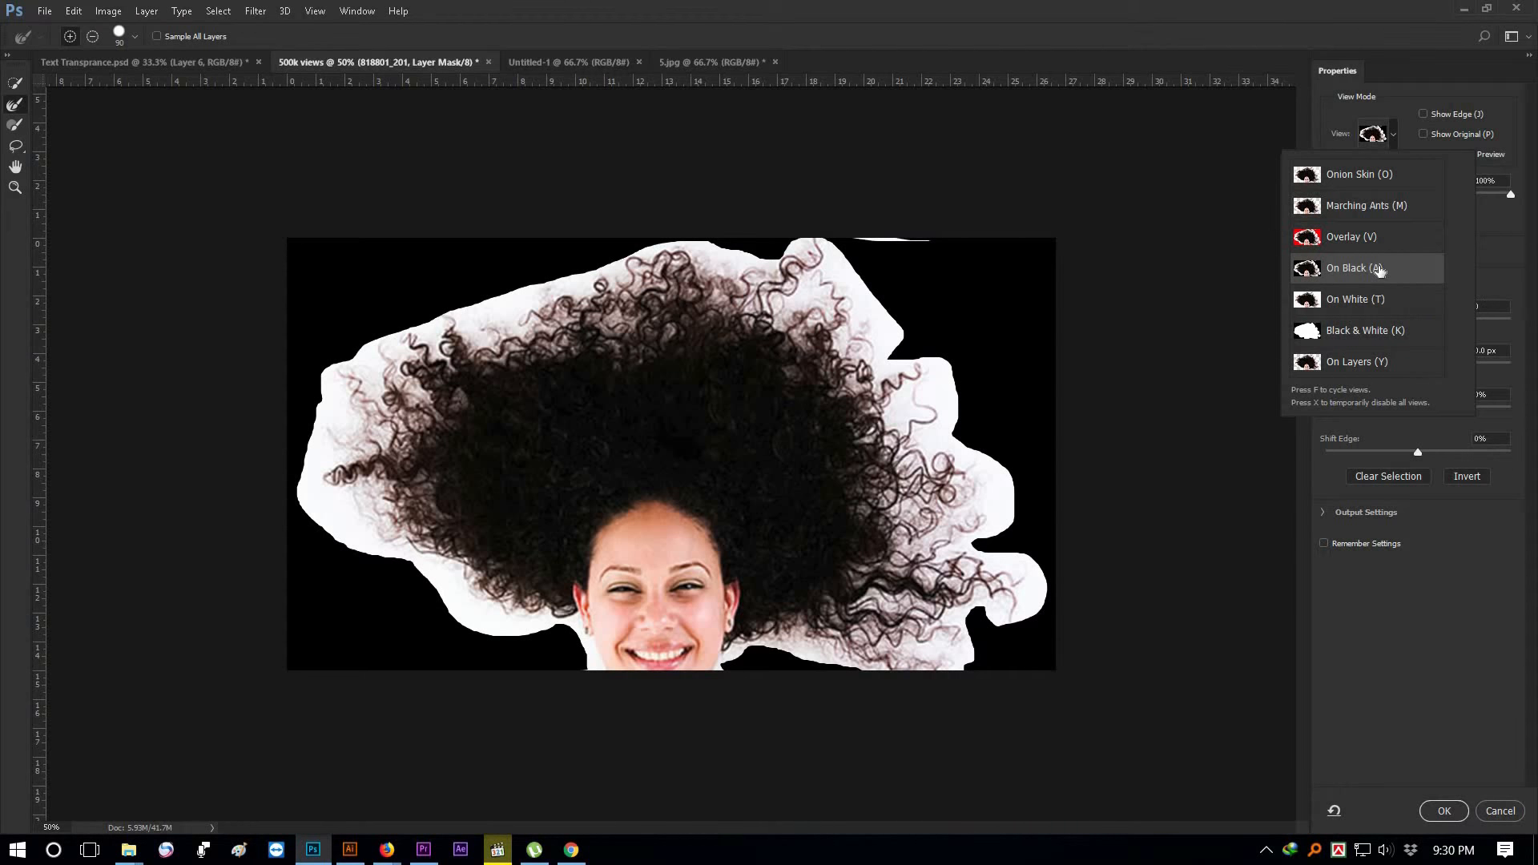
pyautogui.click(1352, 273)
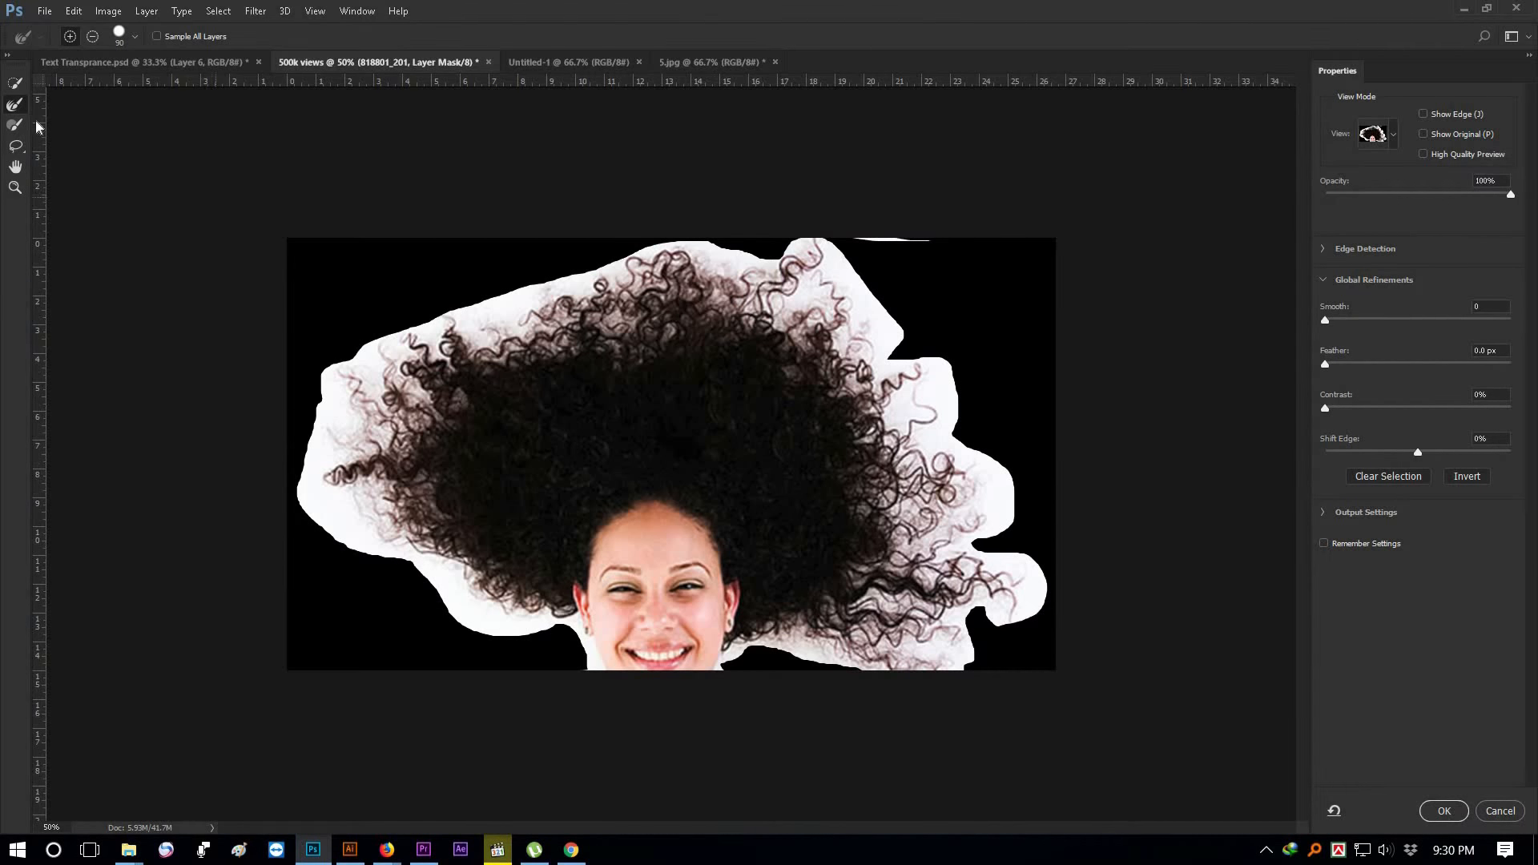
# Brush around the whole hair outline with the Refine Edge Brush to remove the white background, and apply the refined mask
pyautogui.click(473, 318)
pyautogui.click(519, 319)
pyautogui.moveTo(480, 308)
pyautogui.mouseDown()
pyautogui.moveTo(685, 279)
pyautogui.moveTo(600, 273)
pyautogui.moveTo(747, 267)
pyautogui.moveTo(659, 254)
pyautogui.moveTo(777, 262)
pyautogui.moveTo(653, 249)
pyautogui.moveTo(706, 271)
pyautogui.moveTo(676, 258)
pyautogui.moveTo(510, 330)
pyautogui.moveTo(534, 299)
pyautogui.moveTo(396, 367)
pyautogui.moveTo(443, 317)
pyautogui.moveTo(451, 350)
pyautogui.moveTo(368, 394)
pyautogui.moveTo(393, 322)
pyautogui.moveTo(310, 453)
pyautogui.moveTo(363, 345)
pyautogui.moveTo(309, 428)
pyautogui.moveTo(343, 336)
pyautogui.moveTo(309, 430)
pyautogui.moveTo(383, 409)
pyautogui.moveTo(393, 389)
pyautogui.moveTo(343, 480)
pyautogui.moveTo(374, 368)
pyautogui.moveTo(309, 515)
pyautogui.moveTo(367, 376)
pyautogui.moveTo(325, 509)
pyautogui.moveTo(340, 489)
pyautogui.moveTo(350, 520)
pyautogui.moveTo(373, 433)
pyautogui.moveTo(362, 550)
pyautogui.moveTo(381, 463)
pyautogui.moveTo(387, 576)
pyautogui.moveTo(388, 551)
pyautogui.moveTo(304, 523)
pyautogui.moveTo(396, 490)
pyautogui.moveTo(408, 541)
pyautogui.moveTo(476, 627)
pyautogui.moveTo(448, 539)
pyautogui.moveTo(420, 543)
pyautogui.moveTo(531, 633)
pyautogui.moveTo(505, 604)
pyautogui.moveTo(485, 620)
pyautogui.moveTo(508, 655)
pyautogui.moveTo(511, 612)
pyautogui.moveTo(543, 636)
pyautogui.moveTo(550, 590)
pyautogui.moveTo(584, 633)
pyautogui.mouseUp()
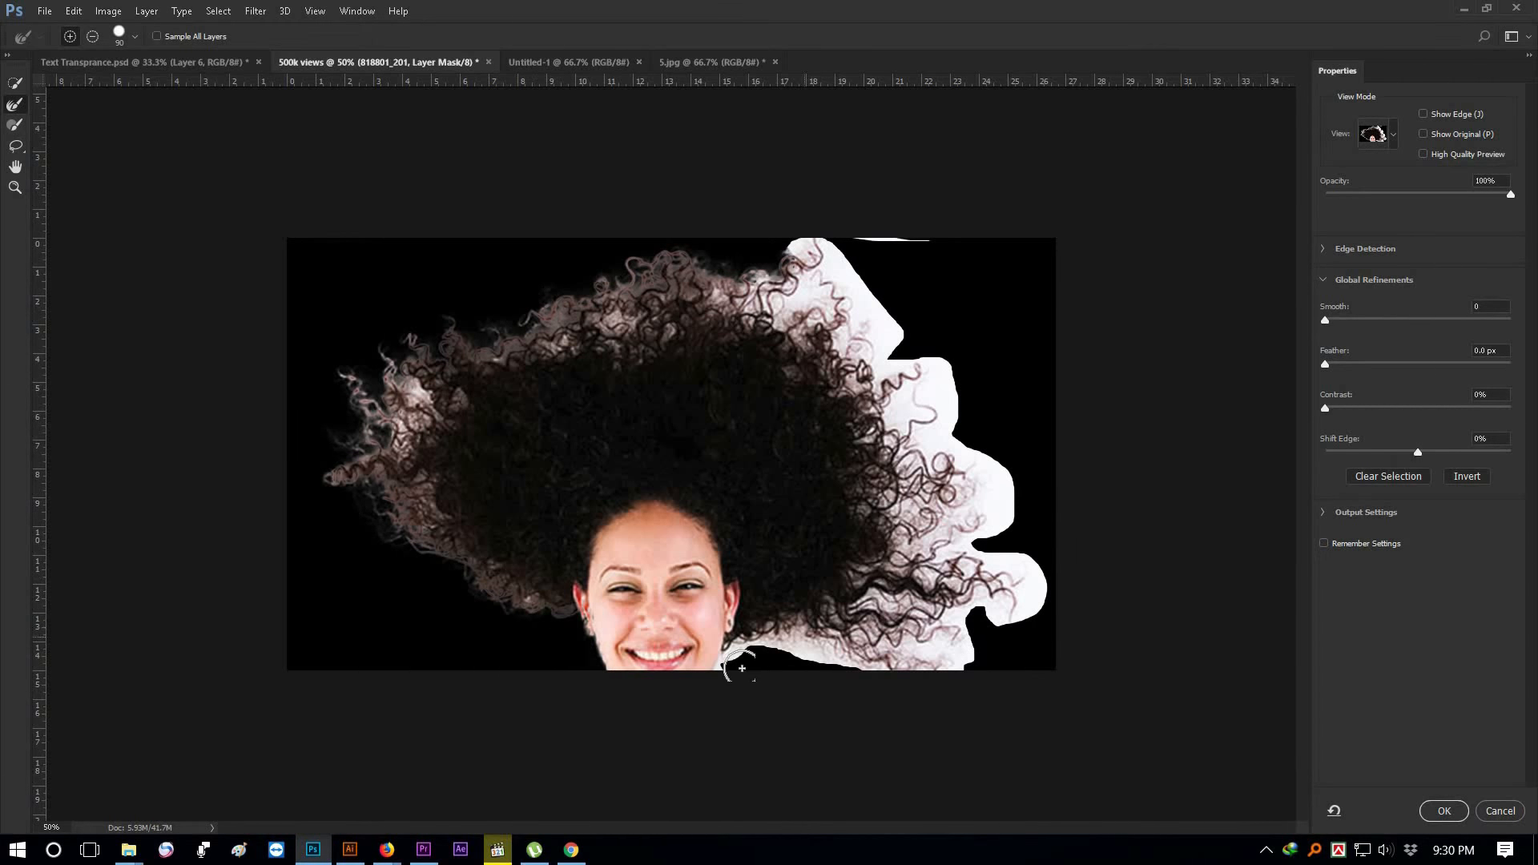
pyautogui.moveTo(725, 661)
pyautogui.mouseDown()
pyautogui.moveTo(773, 637)
pyautogui.moveTo(750, 649)
pyautogui.moveTo(954, 653)
pyautogui.moveTo(836, 658)
pyautogui.moveTo(837, 617)
pyautogui.moveTo(870, 597)
pyautogui.moveTo(953, 625)
pyautogui.moveTo(1038, 597)
pyautogui.moveTo(921, 520)
pyautogui.moveTo(1035, 595)
pyautogui.moveTo(888, 384)
pyautogui.moveTo(944, 525)
pyautogui.moveTo(957, 387)
pyautogui.moveTo(921, 353)
pyautogui.moveTo(934, 345)
pyautogui.moveTo(981, 441)
pyautogui.moveTo(887, 491)
pyautogui.moveTo(942, 556)
pyautogui.moveTo(930, 572)
pyautogui.moveTo(861, 573)
pyautogui.moveTo(1017, 526)
pyautogui.moveTo(1006, 539)
pyautogui.mouseUp()
pyautogui.moveTo(786, 276)
pyautogui.mouseDown()
pyautogui.moveTo(886, 350)
pyautogui.moveTo(888, 327)
pyautogui.moveTo(845, 268)
pyautogui.moveTo(848, 289)
pyautogui.moveTo(782, 223)
pyautogui.moveTo(832, 304)
pyautogui.moveTo(792, 241)
pyautogui.moveTo(846, 291)
pyautogui.moveTo(825, 280)
pyautogui.moveTo(844, 243)
pyautogui.moveTo(921, 244)
pyautogui.mouseUp()
pyautogui.moveTo(847, 293)
pyautogui.mouseDown()
pyautogui.moveTo(780, 303)
pyautogui.moveTo(741, 269)
pyautogui.moveTo(859, 398)
pyautogui.moveTo(877, 478)
pyautogui.moveTo(824, 628)
pyautogui.moveTo(780, 639)
pyautogui.moveTo(759, 625)
pyautogui.moveTo(733, 644)
pyautogui.mouseUp()
pyautogui.moveTo(731, 287)
pyautogui.mouseDown()
pyautogui.moveTo(671, 286)
pyautogui.moveTo(592, 325)
pyautogui.moveTo(467, 294)
pyautogui.moveTo(408, 410)
pyautogui.moveTo(406, 372)
pyautogui.moveTo(394, 456)
pyautogui.moveTo(574, 285)
pyautogui.moveTo(686, 293)
pyautogui.moveTo(629, 333)
pyautogui.moveTo(704, 340)
pyautogui.moveTo(417, 429)
pyautogui.moveTo(390, 414)
pyautogui.moveTo(547, 622)
pyautogui.moveTo(373, 443)
pyautogui.mouseUp()
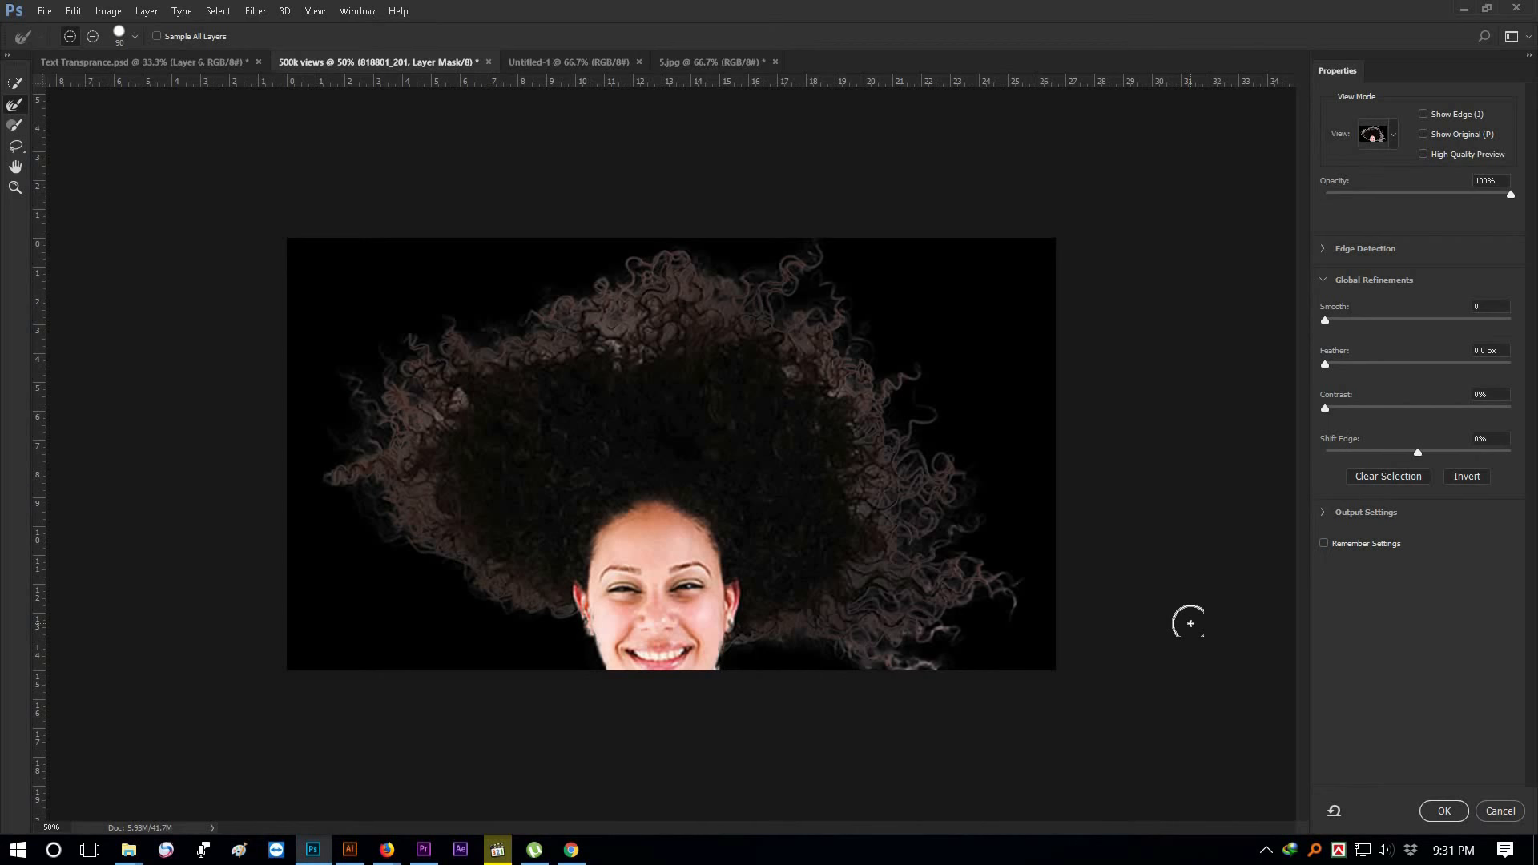
pyautogui.click(1442, 812)
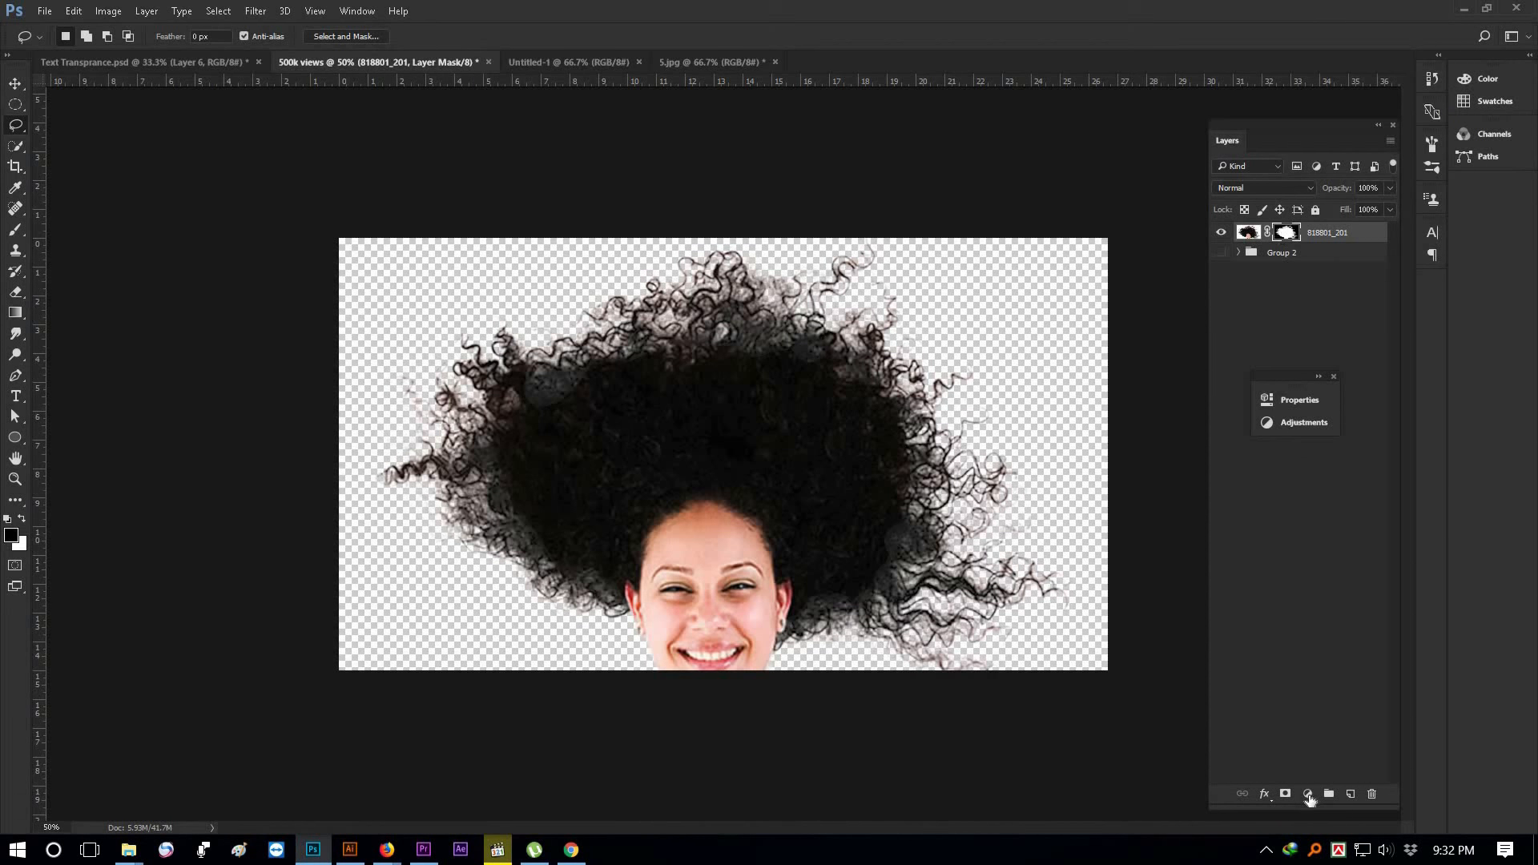
# Add a green 15bf18 solid color fill layer and place it directly below the 818801_201 layer
pyautogui.click(1309, 795)
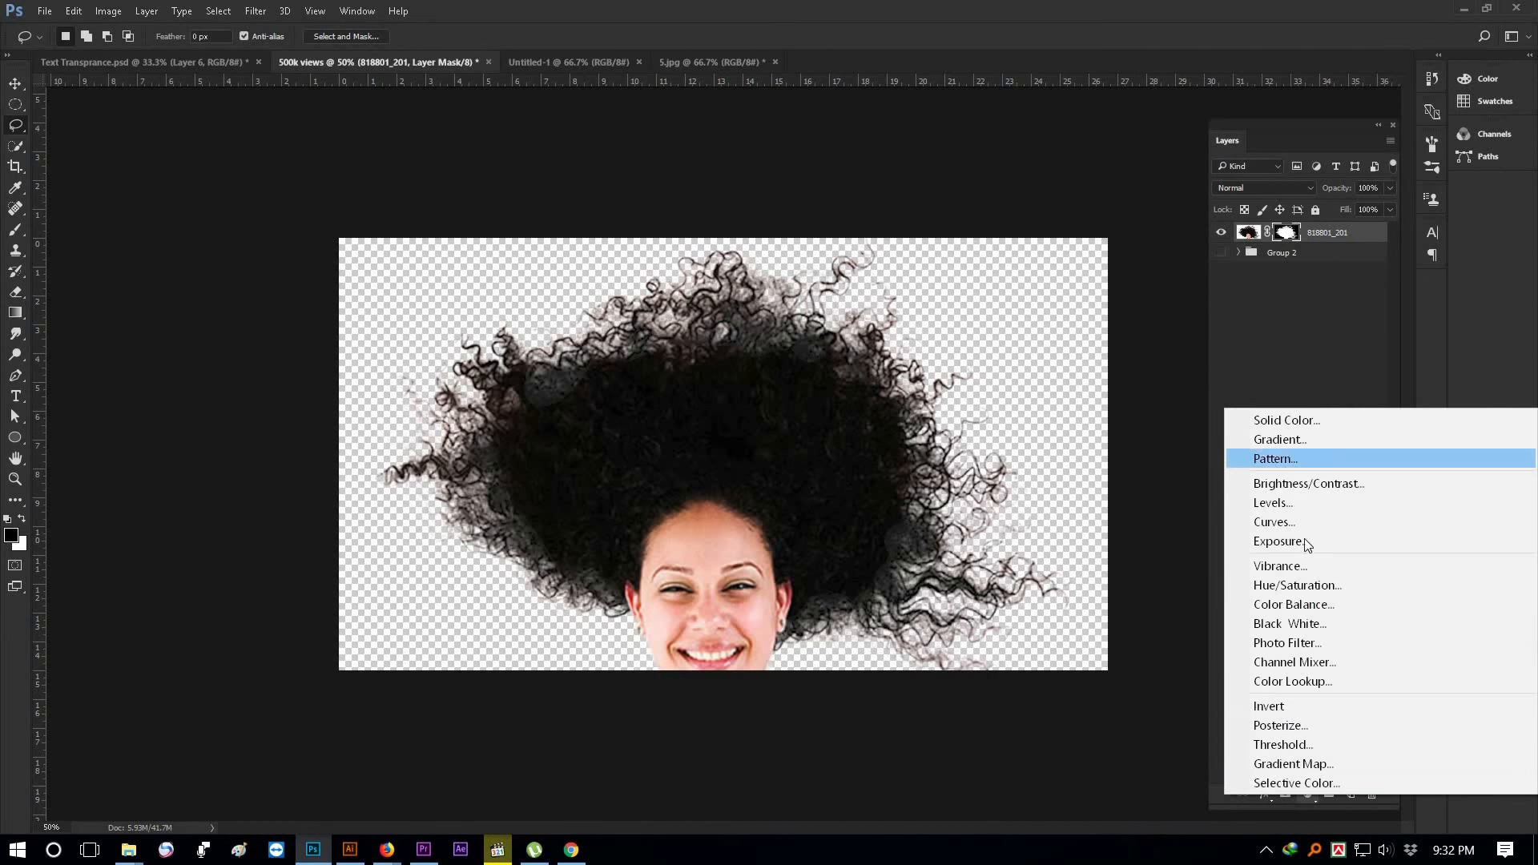
pyautogui.click(1309, 427)
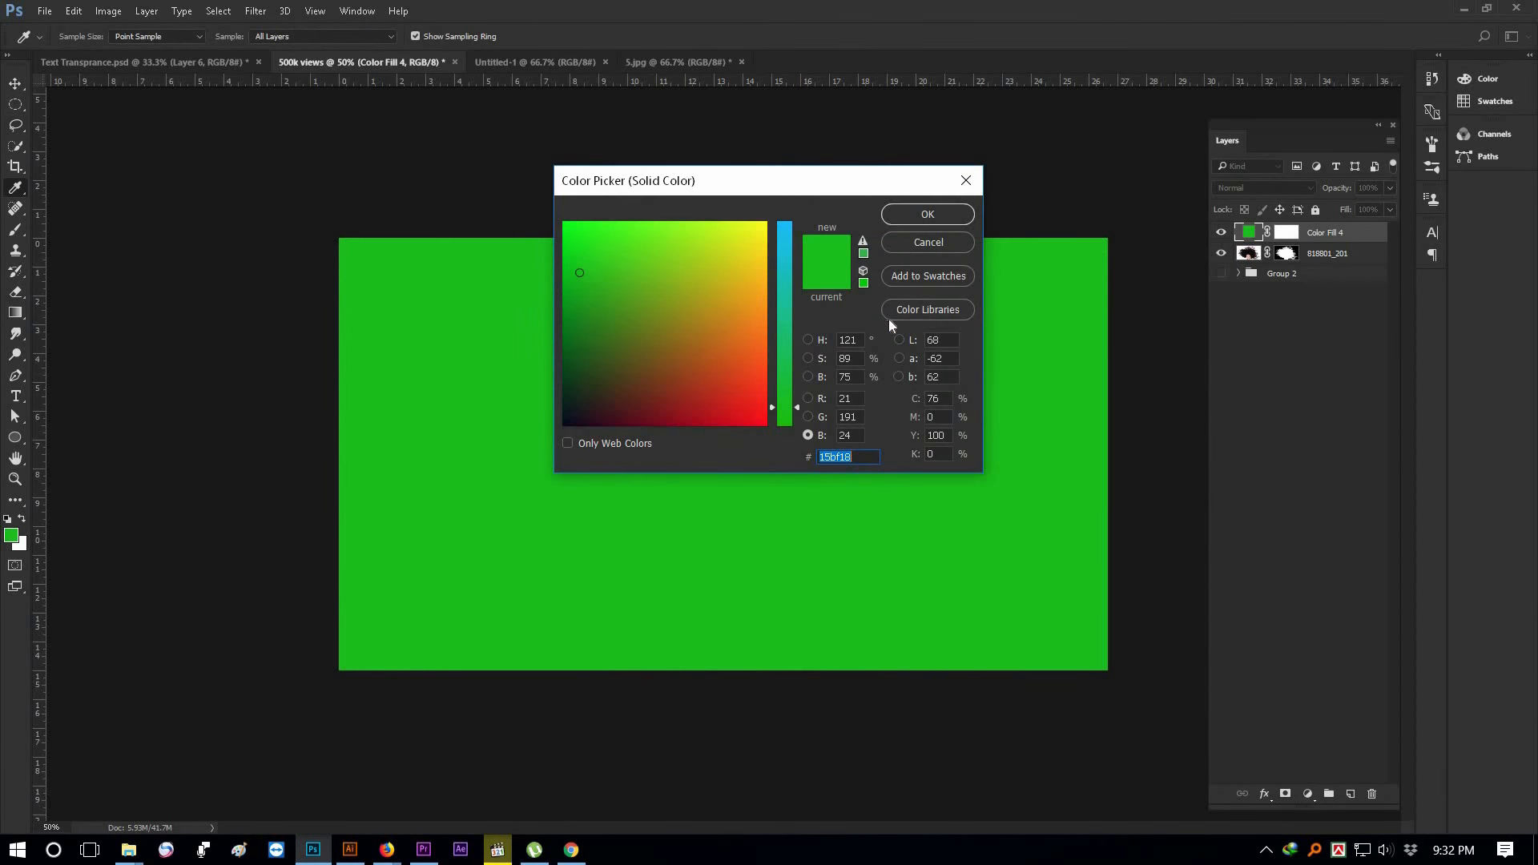
pyautogui.click(909, 215)
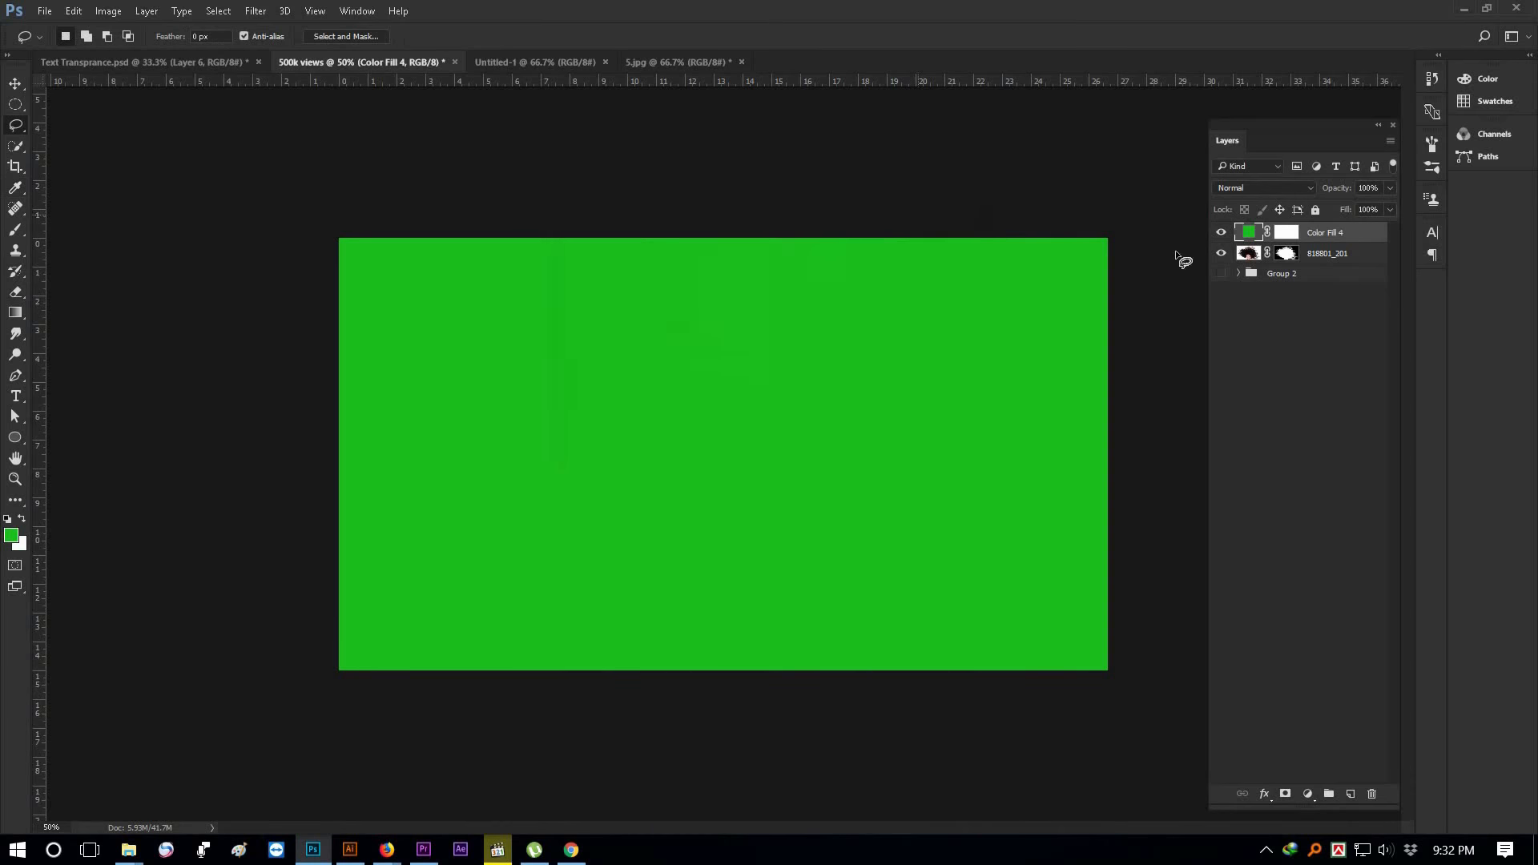
pyautogui.moveTo(1248, 233); pyautogui.dragTo(1246, 265)
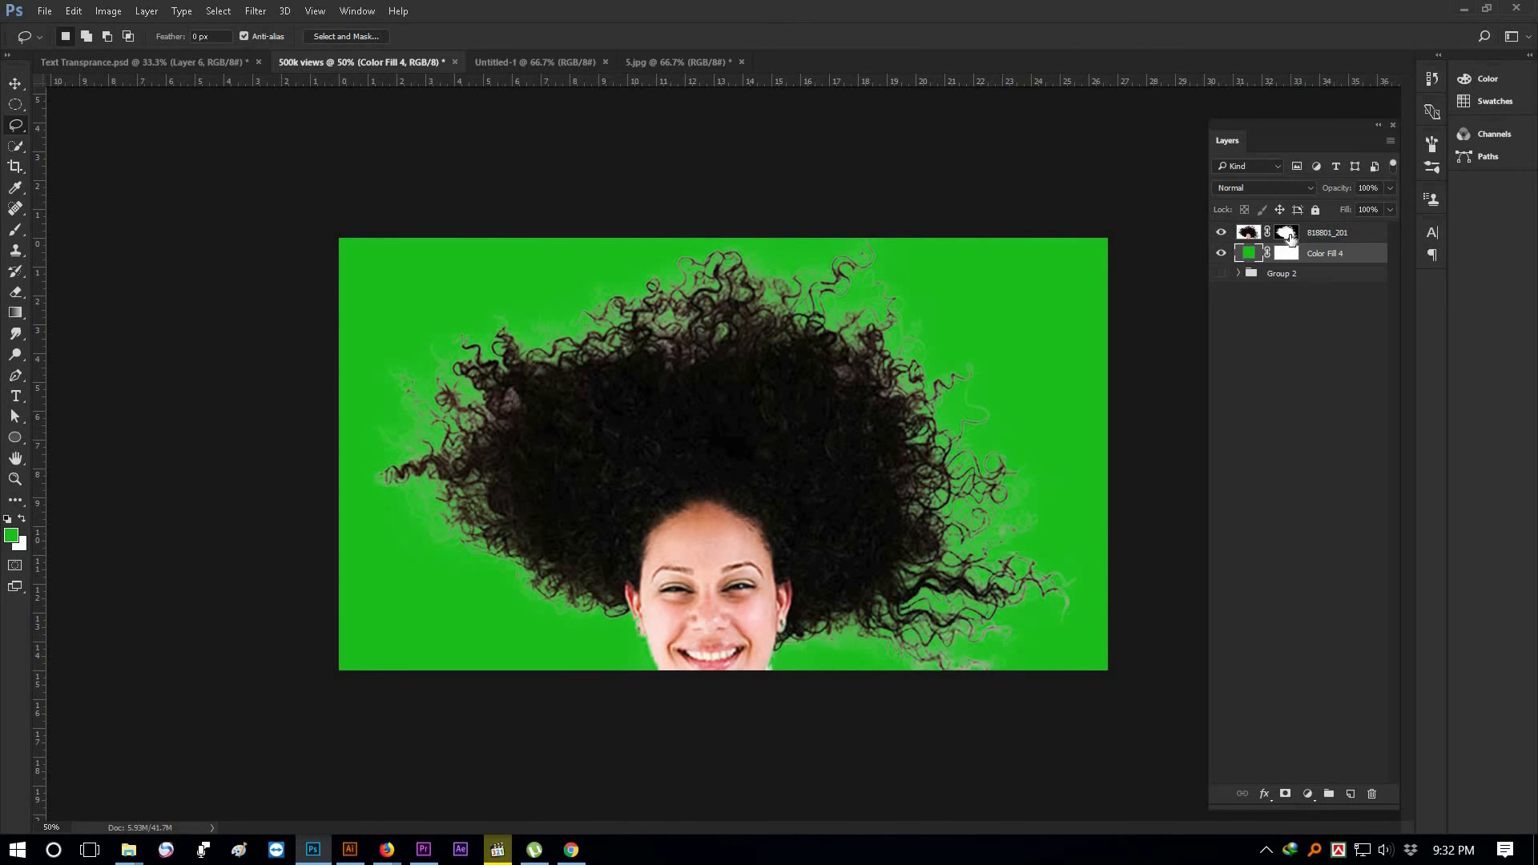
pyautogui.rightClick(1285, 257)
pyautogui.click(1245, 258)
pyautogui.rightClick(1247, 260)
pyautogui.click(1244, 253)
# Create a new empty layer above the 818801_201 layer, try moving the woman's layer mask onto it, and undo the mask move
pyautogui.rightClick(1249, 235)
pyautogui.click(1283, 232)
pyautogui.rightClick(1285, 234)
pyautogui.click(1286, 234)
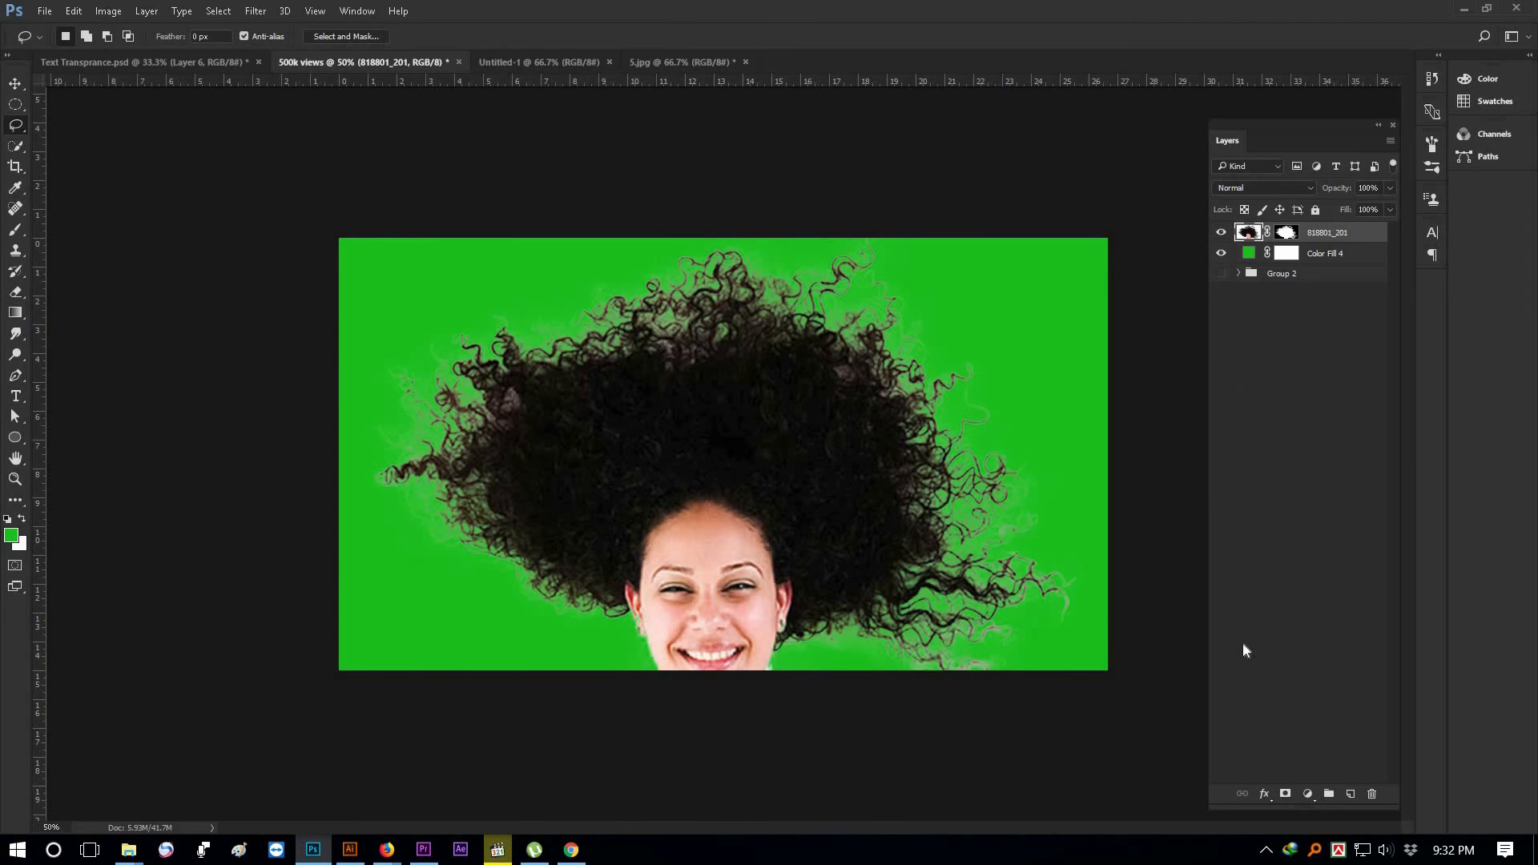
pyautogui.click(1351, 795)
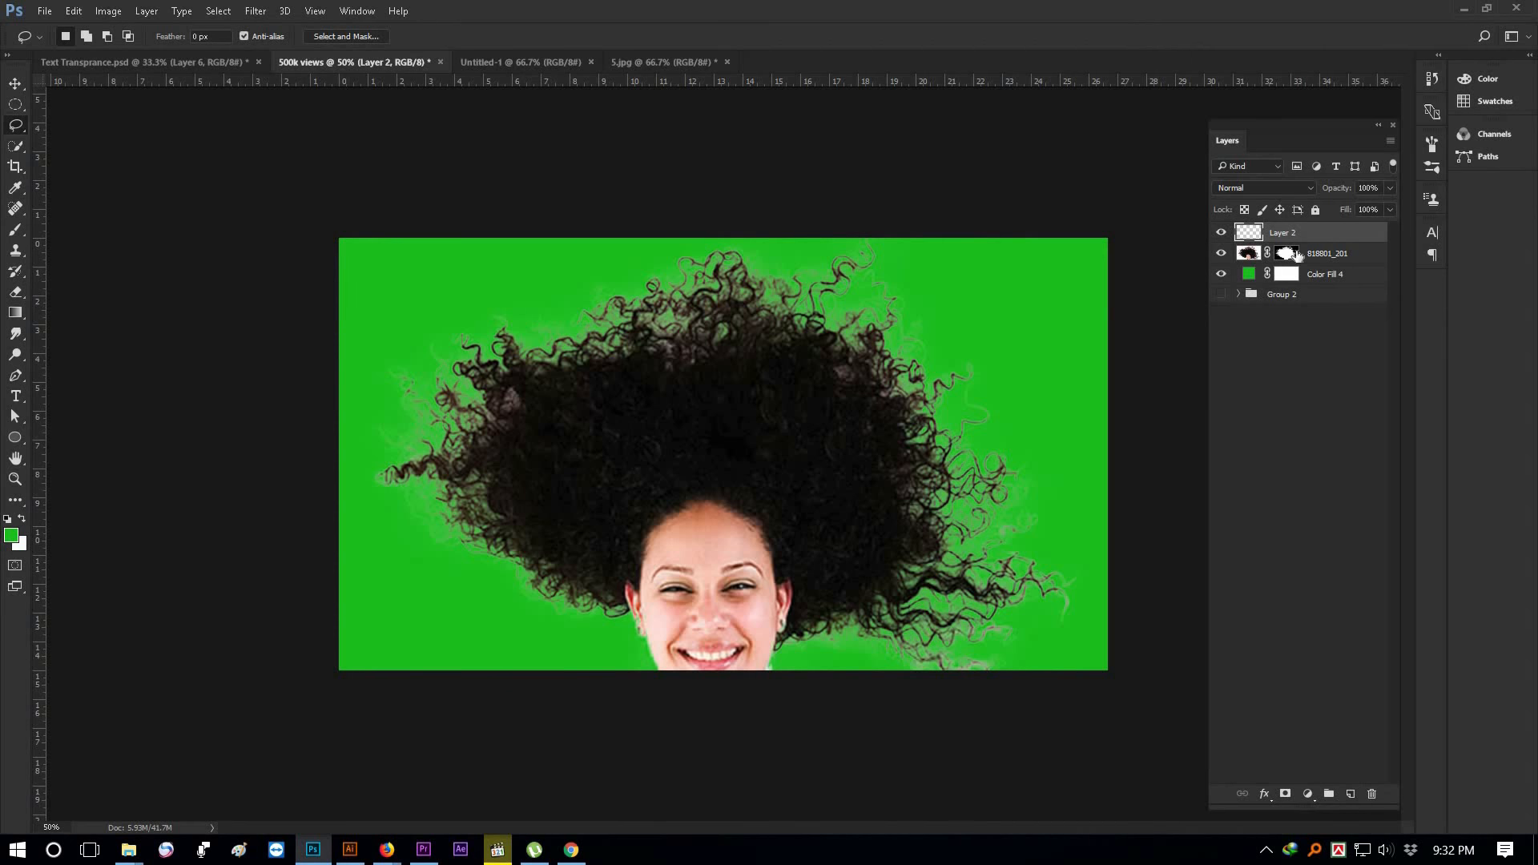
pyautogui.moveTo(1296, 254)
pyautogui.mouseDown()
pyautogui.moveTo(1294, 276)
pyautogui.moveTo(1286, 233)
pyautogui.mouseUp()
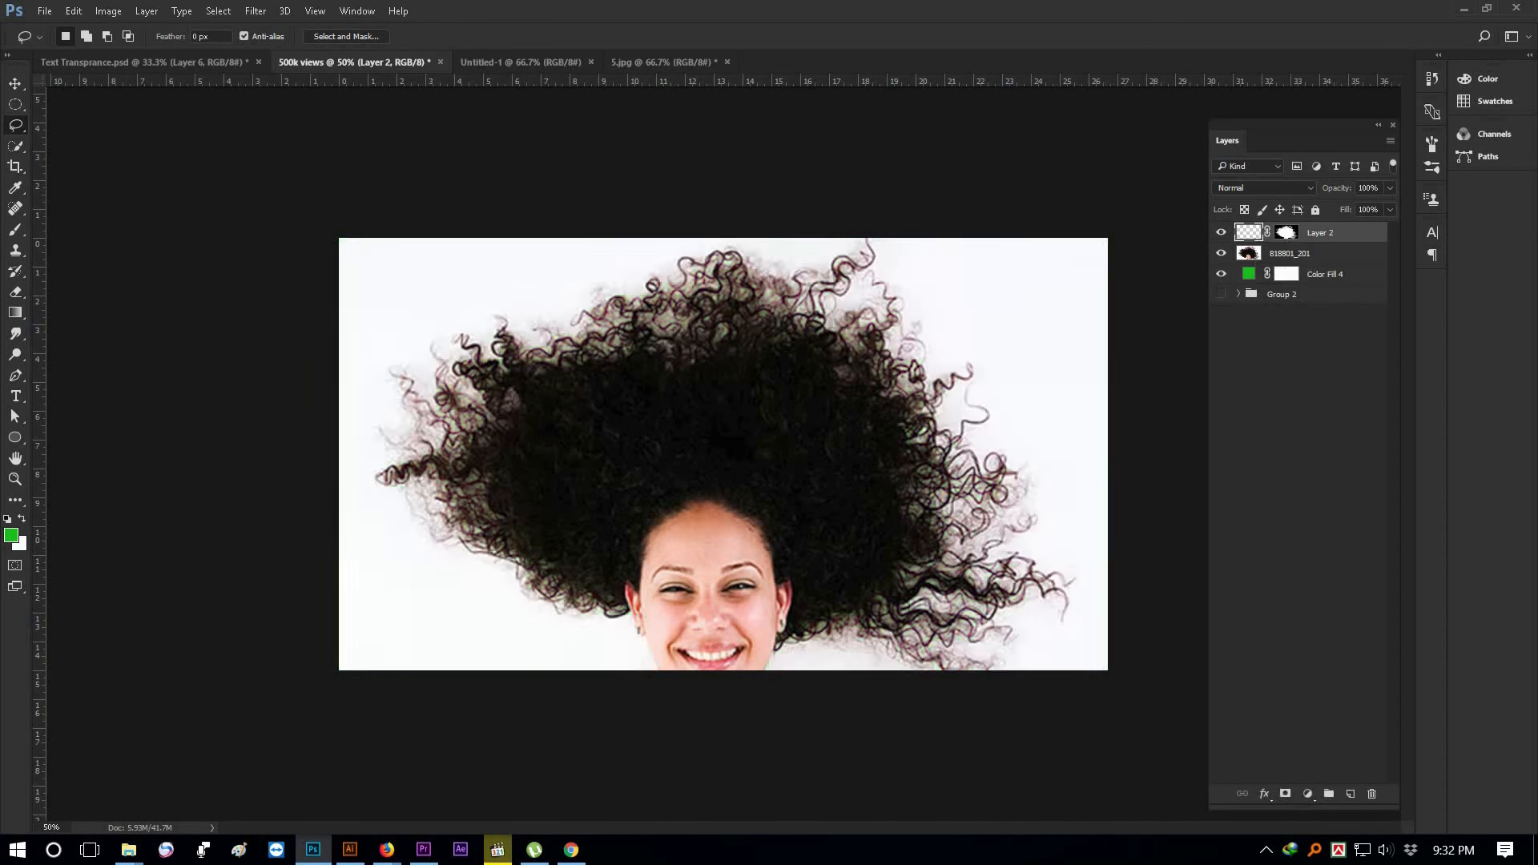
pyautogui.hotkey('ctrl', 'z')
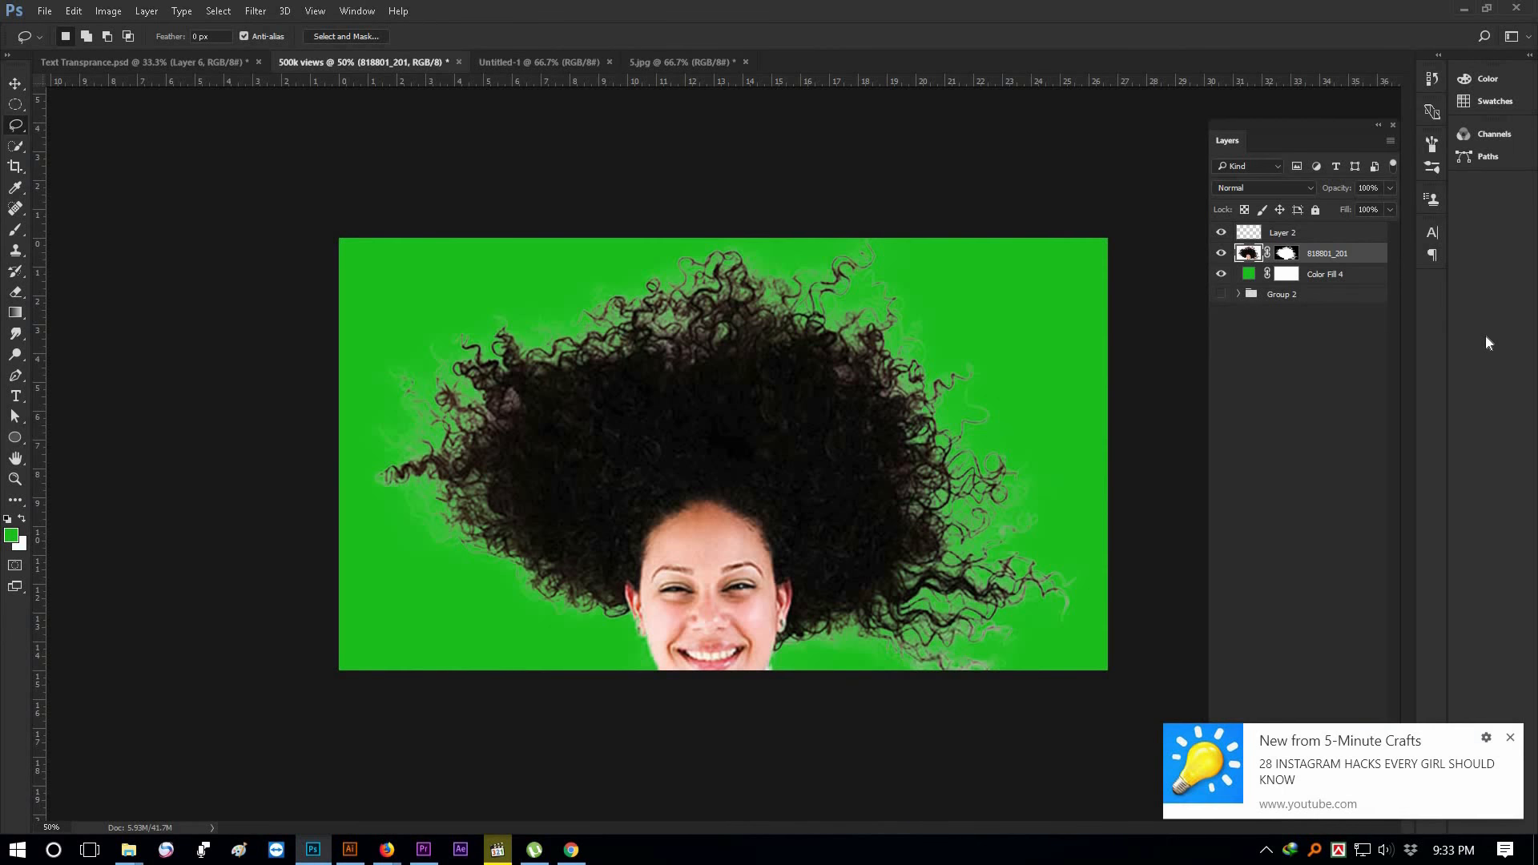